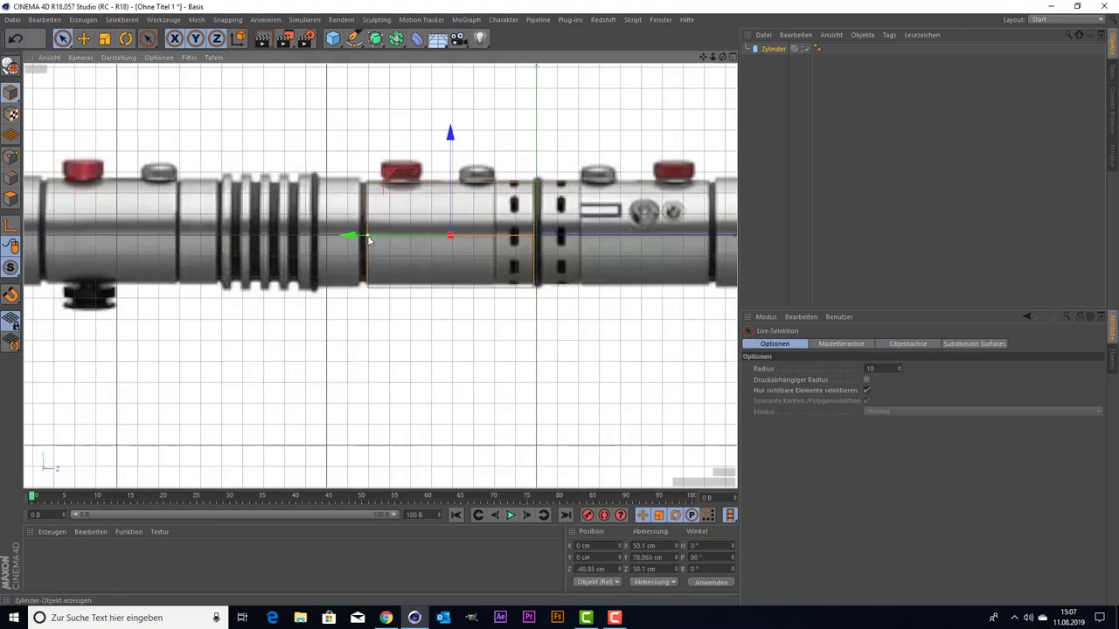
# Give the cylinder 2 cm rounded caps and Ctrl-drag a copy left along X over the reference
pyautogui.click(830, 416)
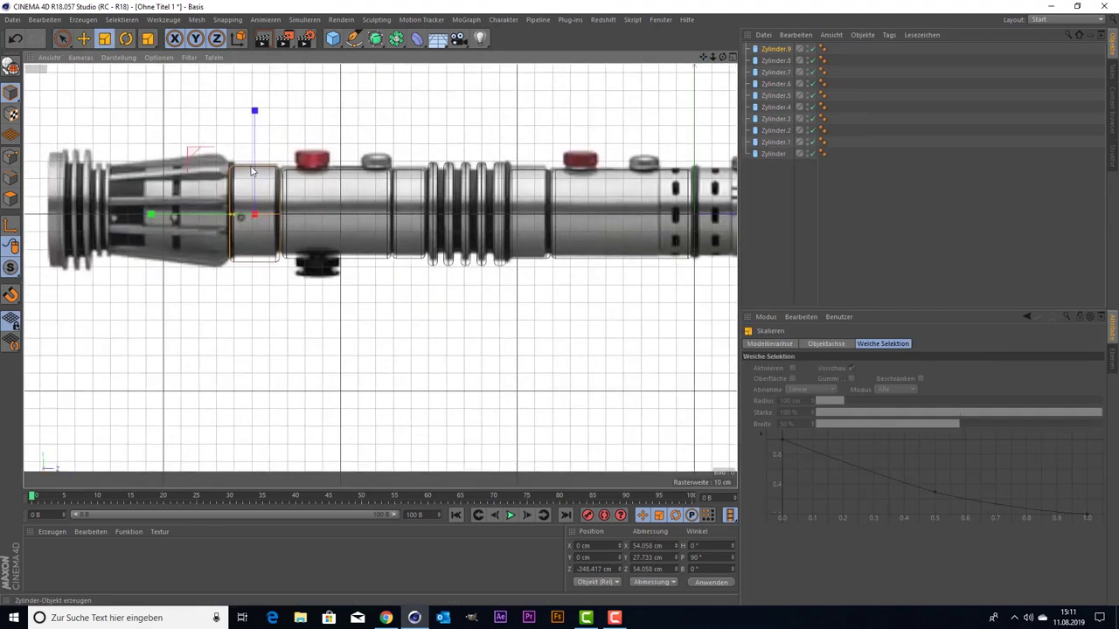
pyautogui.keyDown('ctrl'); pyautogui.moveTo(223, 223); pyautogui.dragTo(145, 223); pyautogui.keyUp('ctrl')
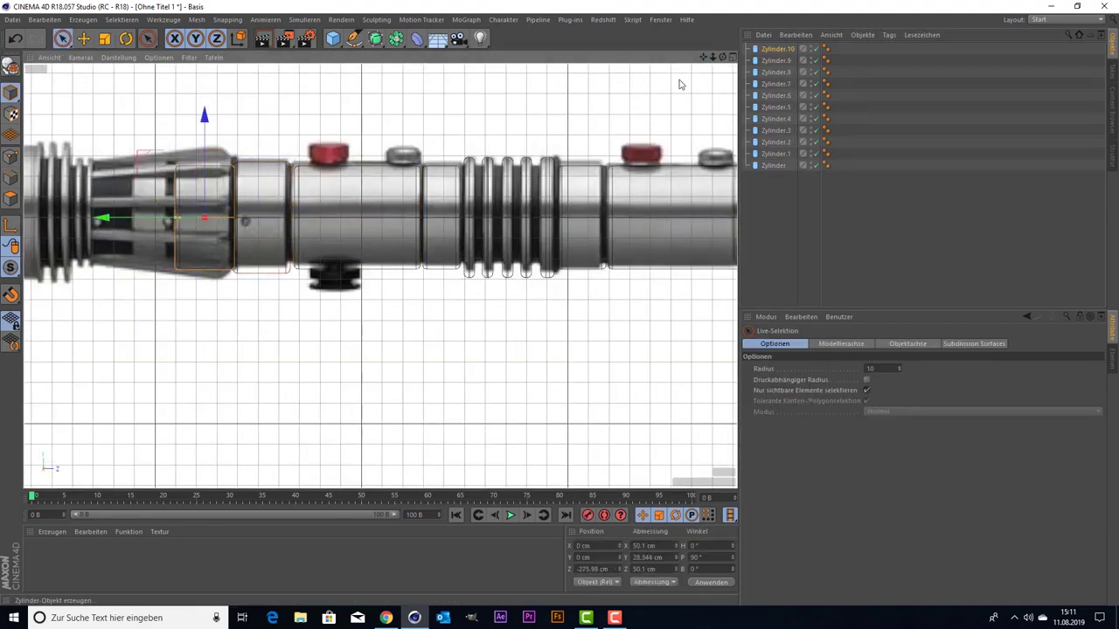
pyautogui.click(179, 224)
pyautogui.scroll(3, 179, 224)
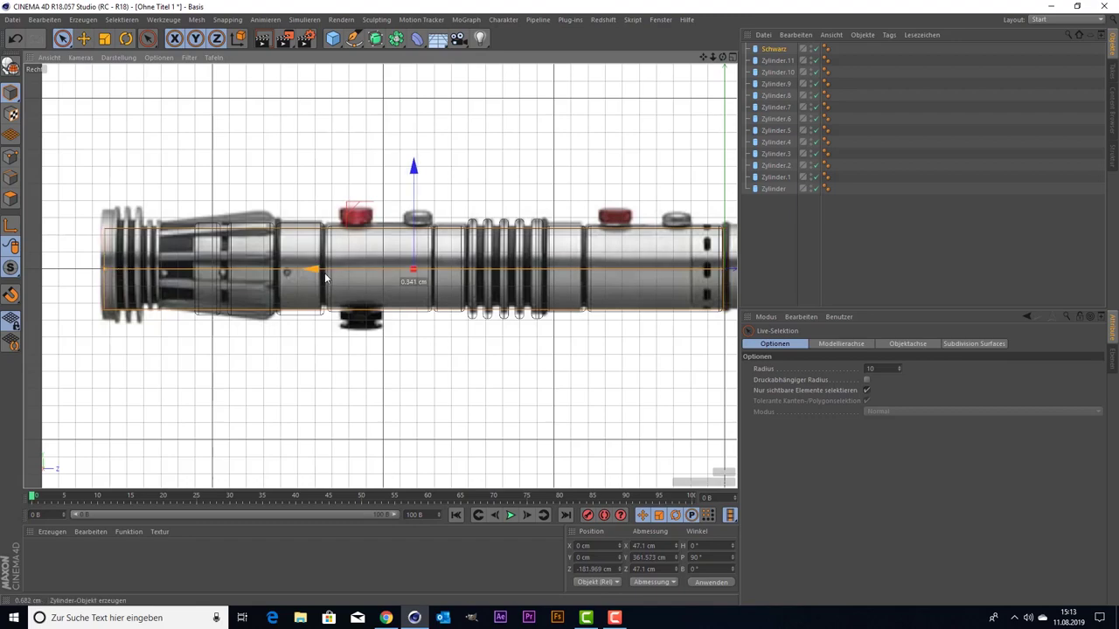
# Add two circle splines, shrinking the first to about 18% and placing the second at the handle end
pyautogui.click(354, 37)
pyautogui.click(521, 80)
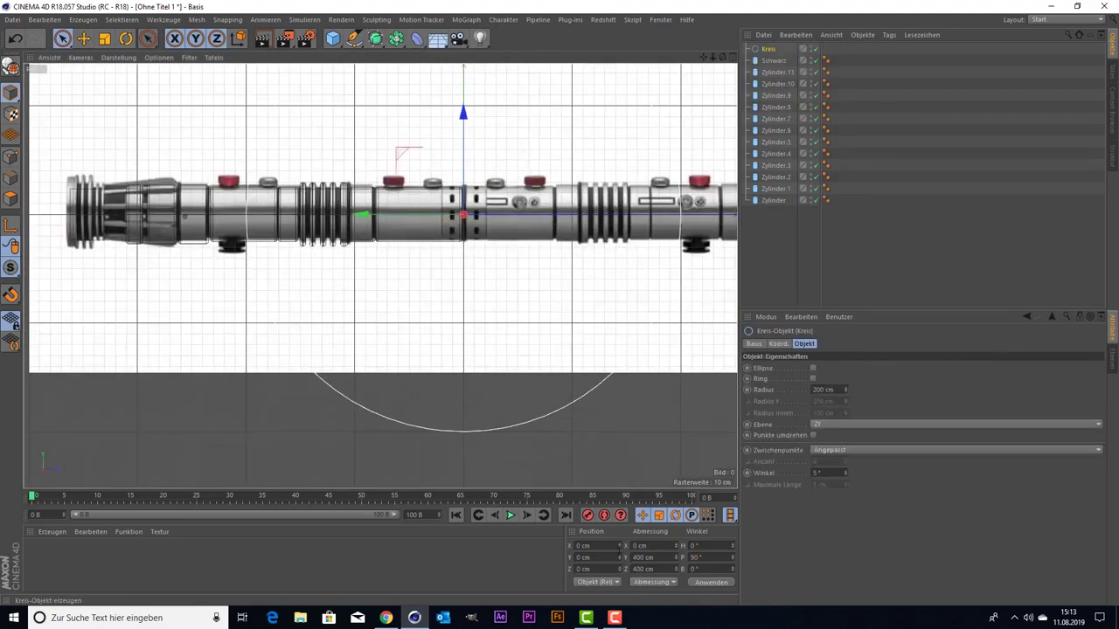
pyautogui.scroll(5, 263, 280)
pyautogui.press('t')
pyautogui.moveTo(270, 288); pyautogui.dragTo(224, 256)
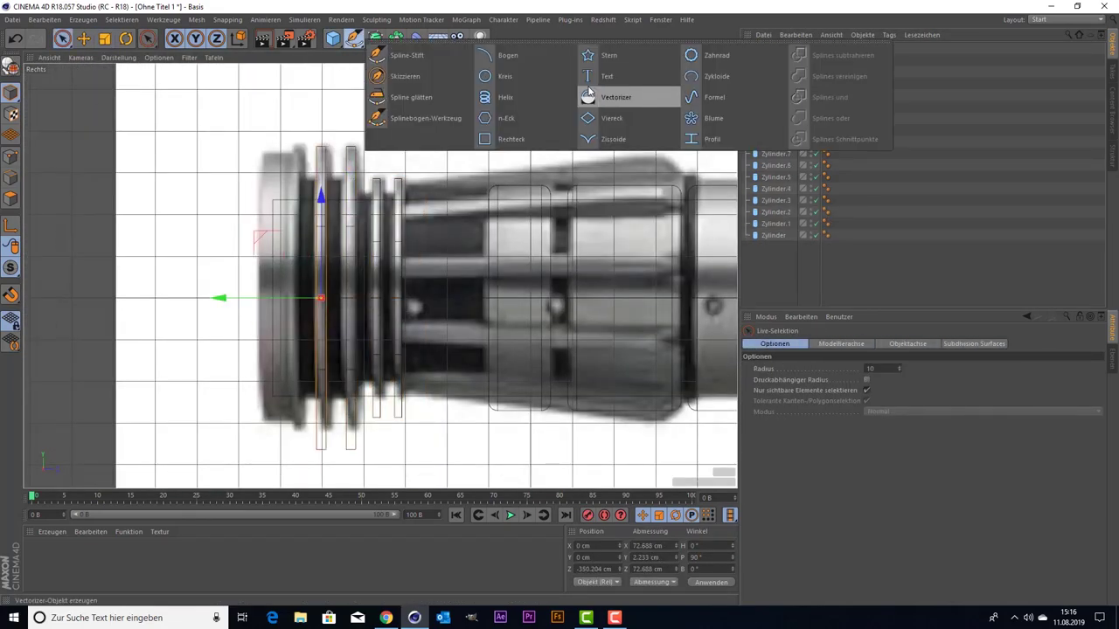
pyautogui.moveTo(354, 38); pyautogui.dragTo(599, 93)
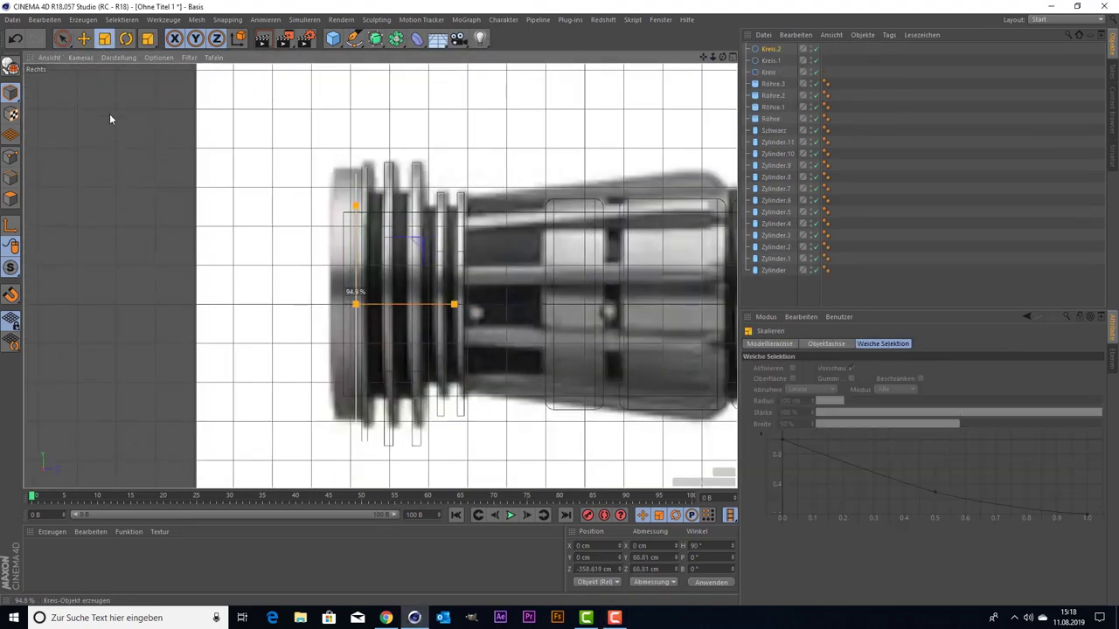
pyautogui.keyDown('ctrl'); pyautogui.moveTo(389, 291); pyautogui.dragTo(404, 305); pyautogui.keyUp('ctrl')
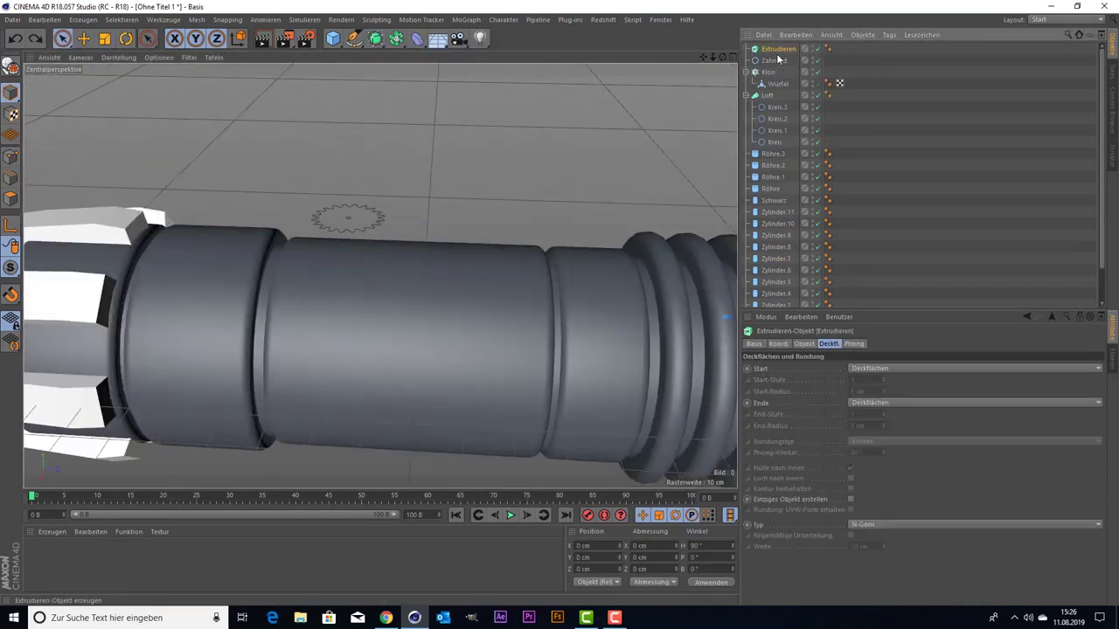
# Undo the last rotation change and check the hilt in perspective, four-view and front views
pyautogui.hotkey('ctrl', 'z')
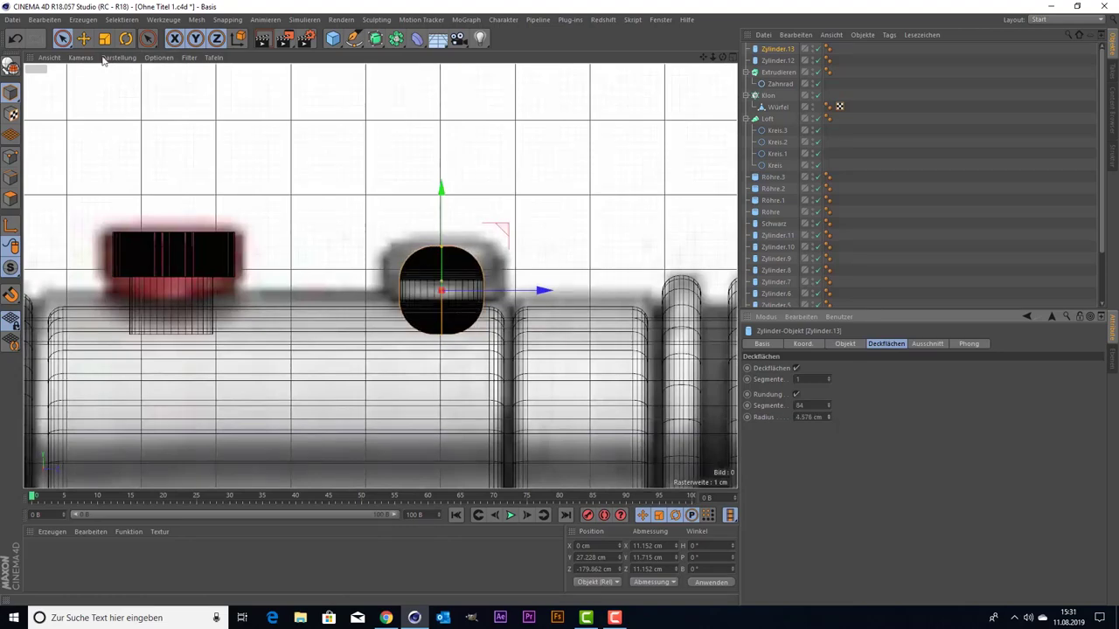
pyautogui.scroll(5, 448, 93)
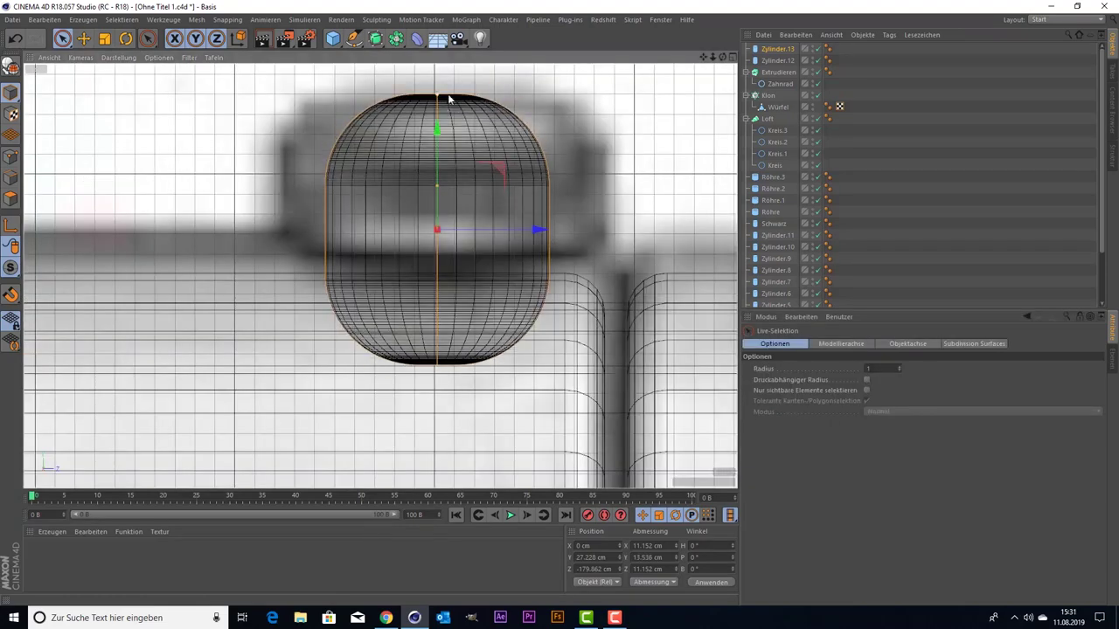
pyautogui.scroll(3, 447, 94)
pyautogui.press('F5')
pyautogui.middleClick(380, 276)
pyautogui.scroll(3, 395, 149)
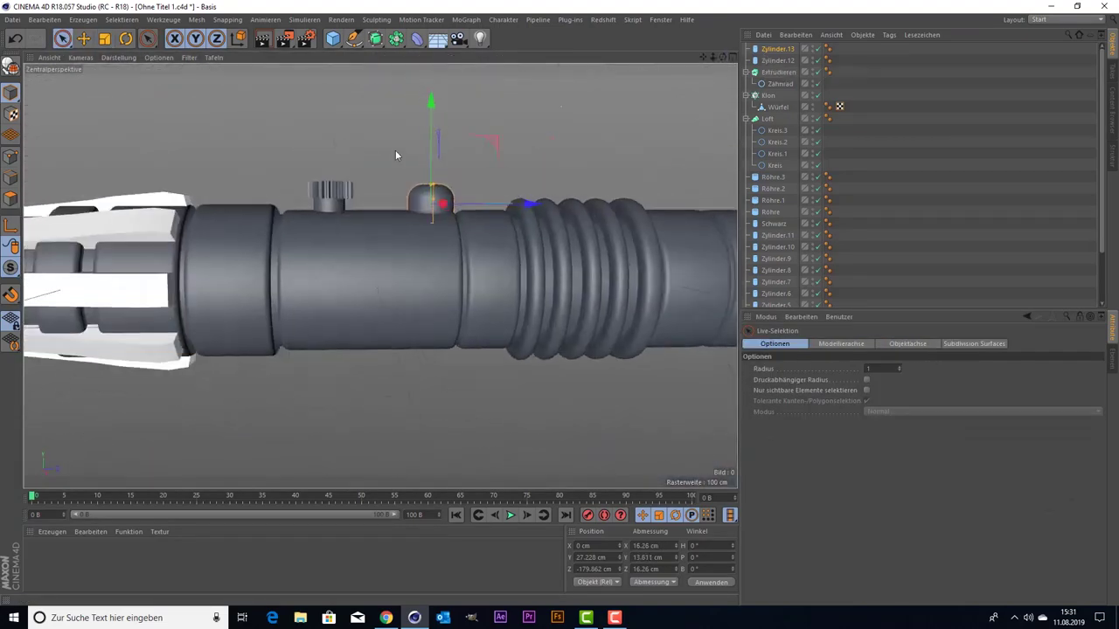
pyautogui.press('F4')
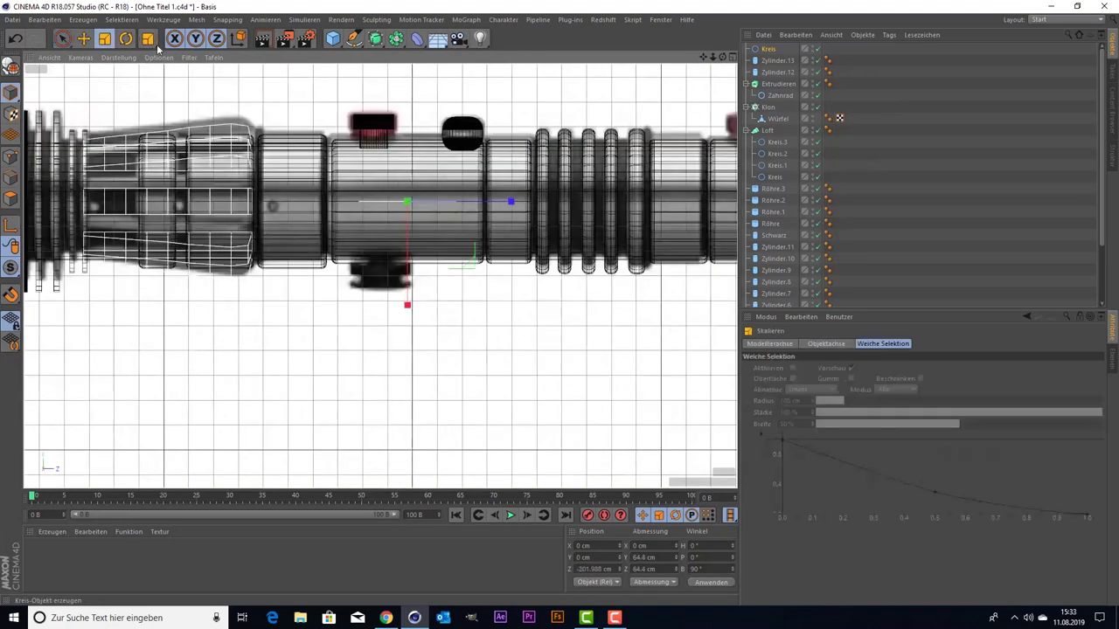
# Copy a circle and move the copy about 3.49 cm down below the hilt
pyautogui.rightClick(771, 58)
pyautogui.click(365, 254)
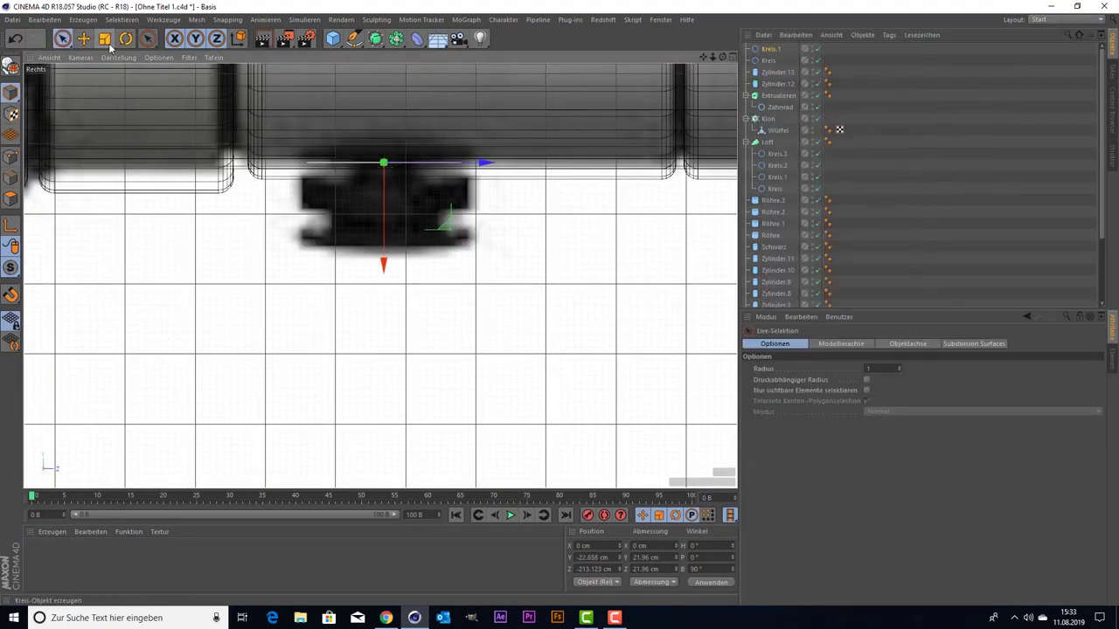
pyautogui.moveTo(382, 247); pyautogui.dragTo(377, 271)
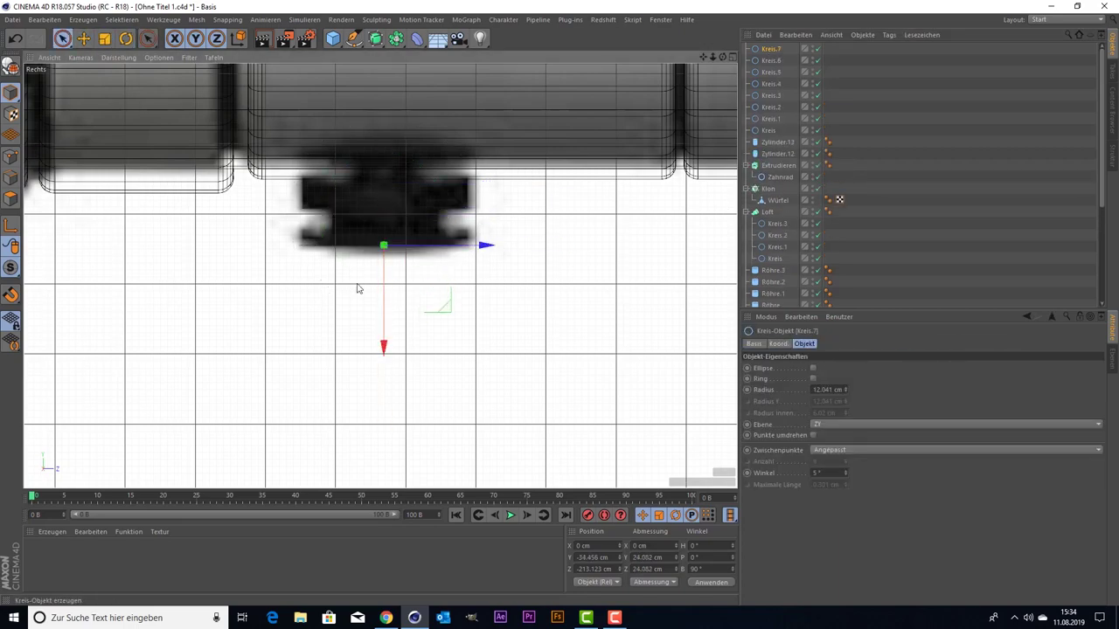
# Loft the circles into a knob by making them children of a new Loft
pyautogui.keyDown('alt'); pyautogui.click(375, 37); pyautogui.keyUp('alt')
pyautogui.press('F1')
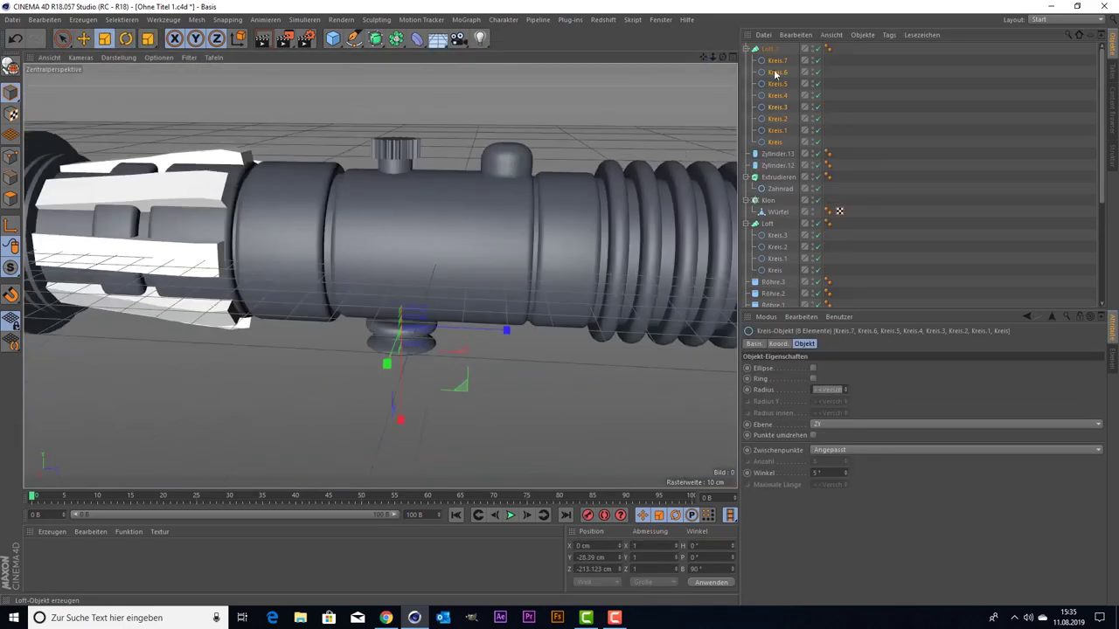
pyautogui.middleClick(527, 265)
pyautogui.press('F3')
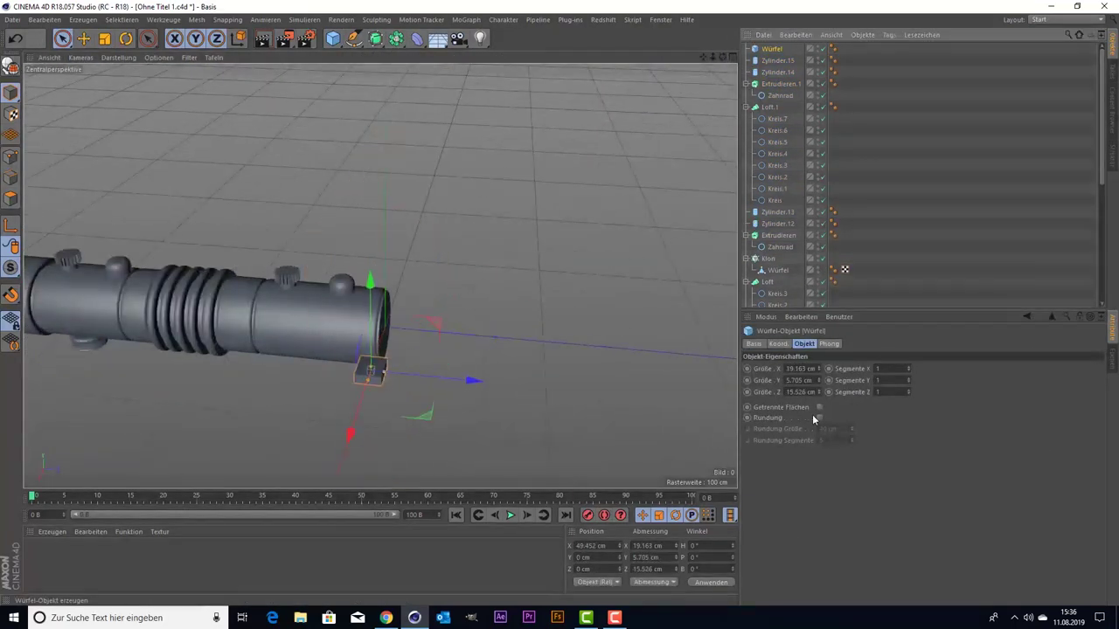
# Put the cube in a cloner set to radial mode around the hilt
pyautogui.click(466, 19)
pyautogui.keyDown('alt'); pyautogui.click(489, 36); pyautogui.keyUp('alt')
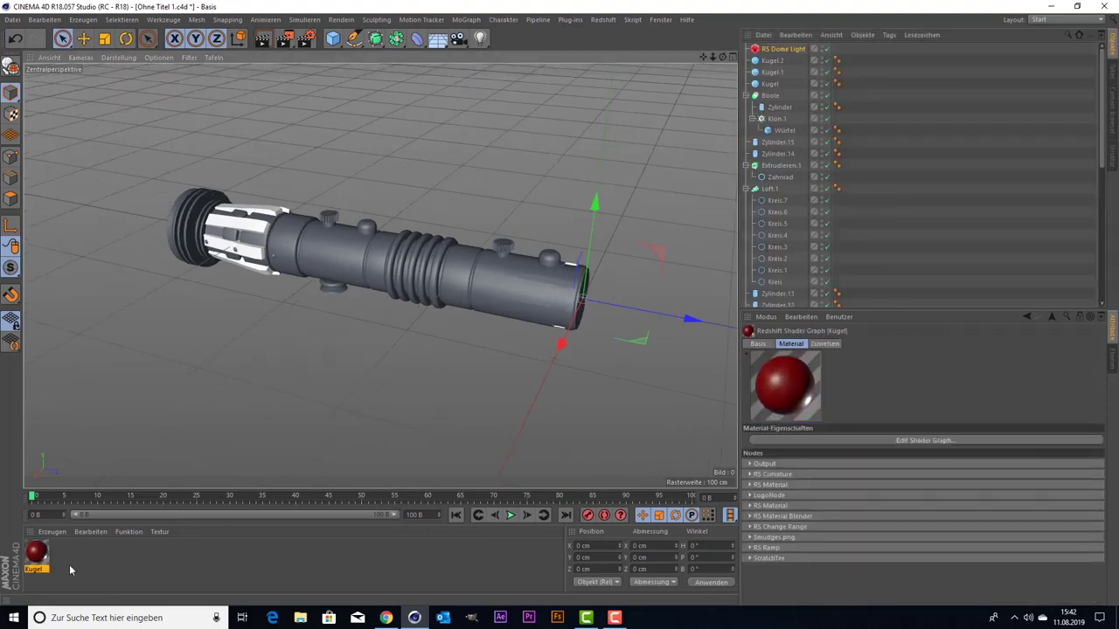
# Apply the red Kugel material to the gear and two button caps, and metall to the hilt cylinders
pyautogui.moveTo(36, 552); pyautogui.dragTo(846, 165)
pyautogui.scroll(5, 527, 208)
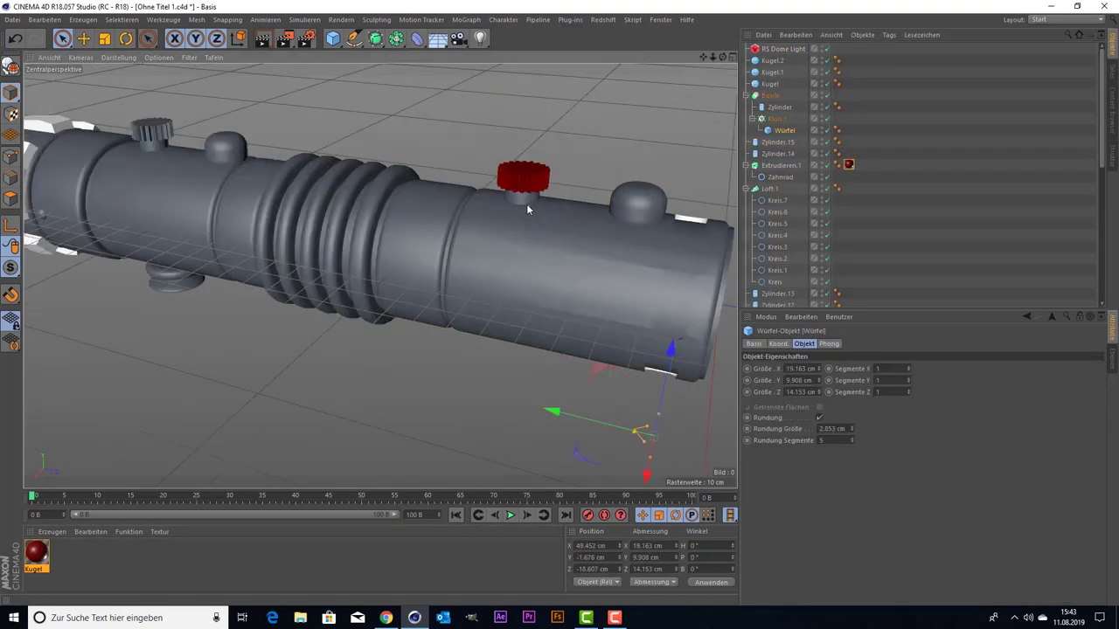
pyautogui.moveTo(36, 553); pyautogui.dragTo(846, 153)
pyautogui.scroll(-2, 874, 218)
pyautogui.moveTo(36, 553); pyautogui.dragTo(846, 235)
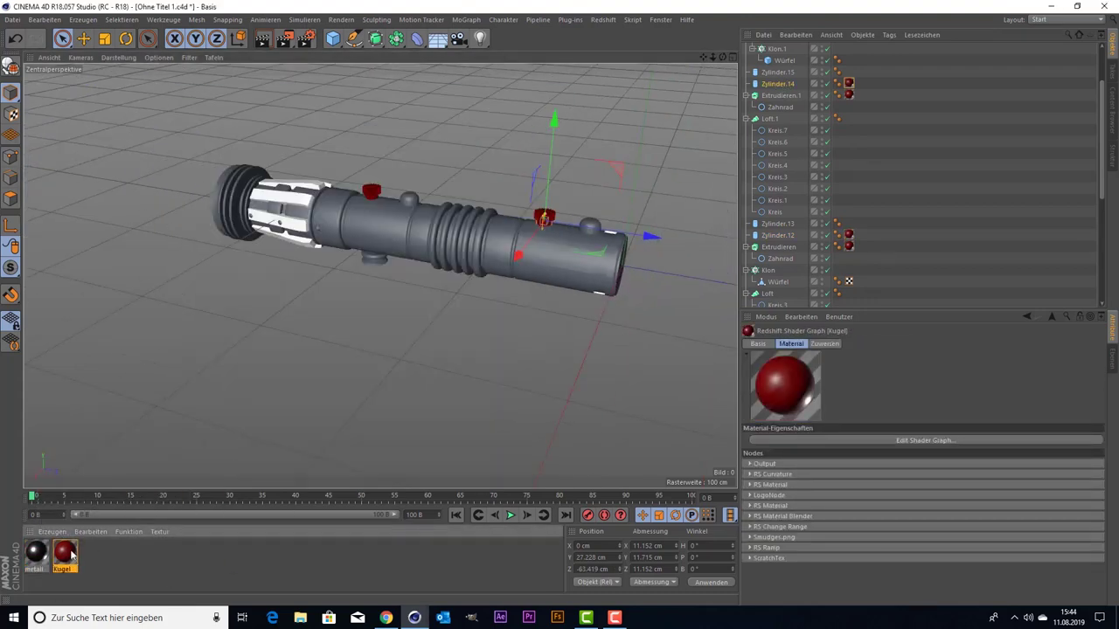
pyautogui.moveTo(63, 559); pyautogui.dragTo(773, 302)
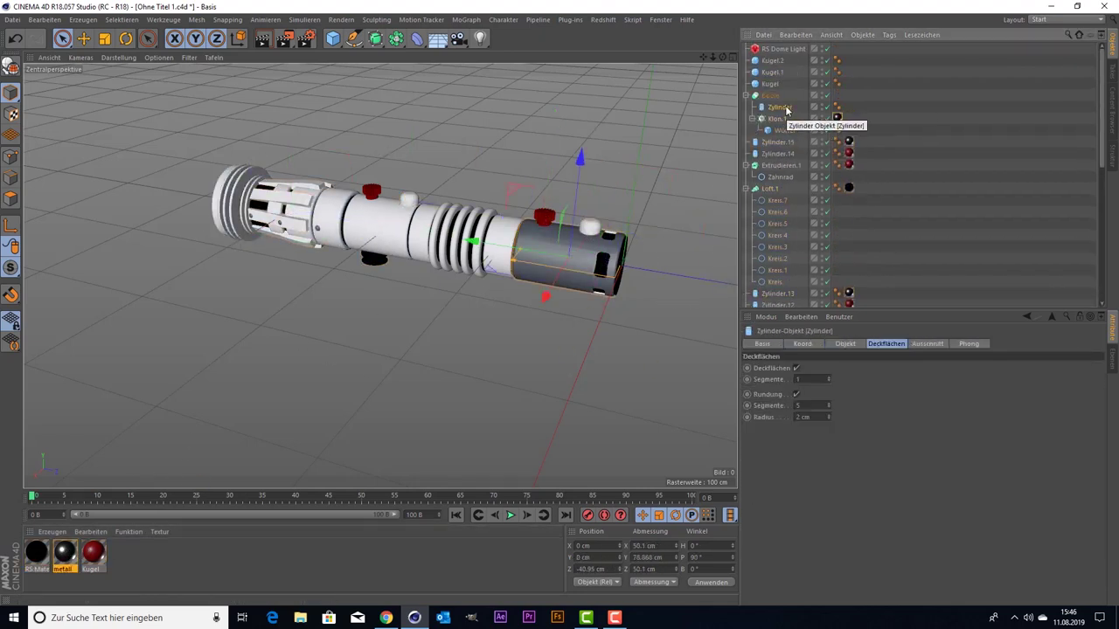
# Add a floor plane from the primitives palette under the hilt
pyautogui.click(332, 38)
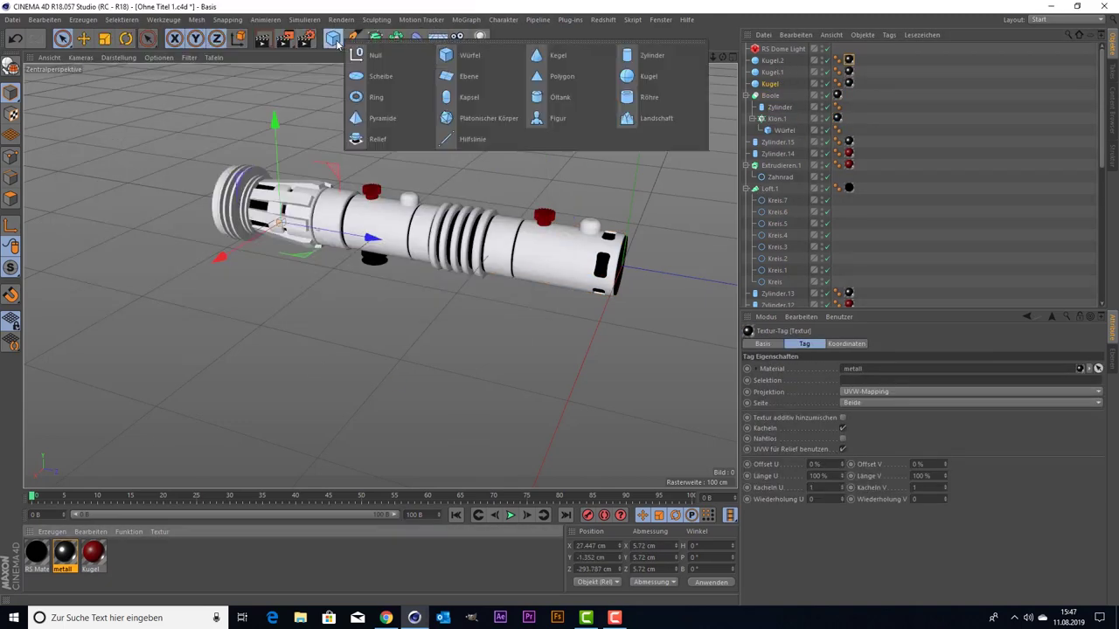
pyautogui.click(358, 82)
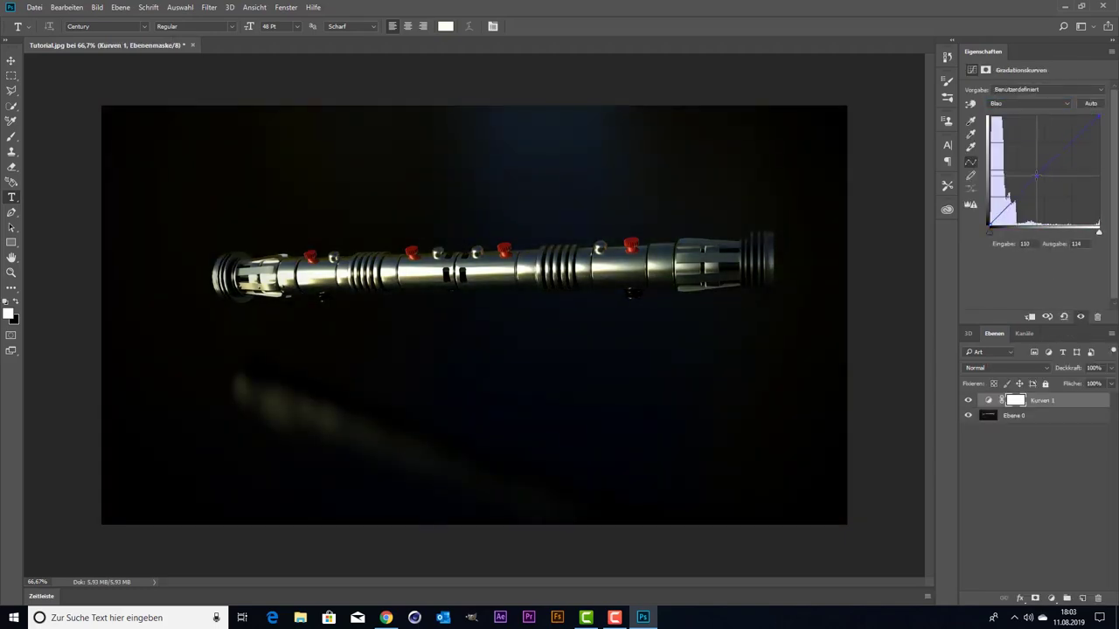
# Open the Camera Raw Filter on the base layer Ebene 0
pyautogui.click(1014, 415)
pyautogui.click(209, 7)
pyautogui.click(249, 91)
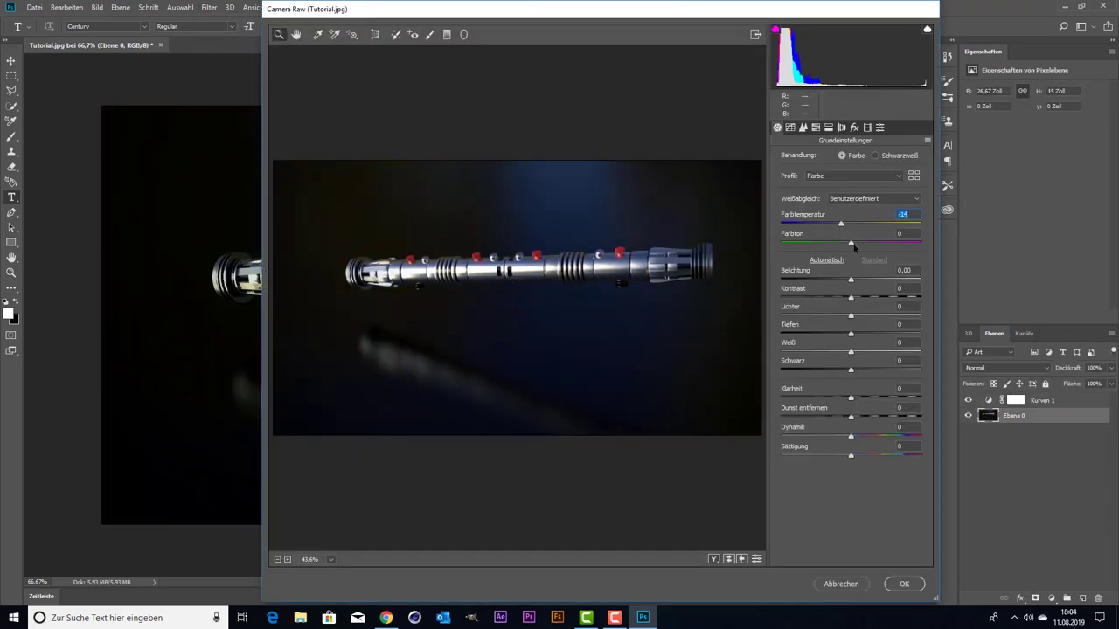
# Grade with +14 tint, slightly lower exposure and +3 haze removal, apply, and save as a new file
pyautogui.moveTo(854, 245); pyautogui.dragTo(862, 244)
pyautogui.moveTo(851, 280); pyautogui.dragTo(841, 279)
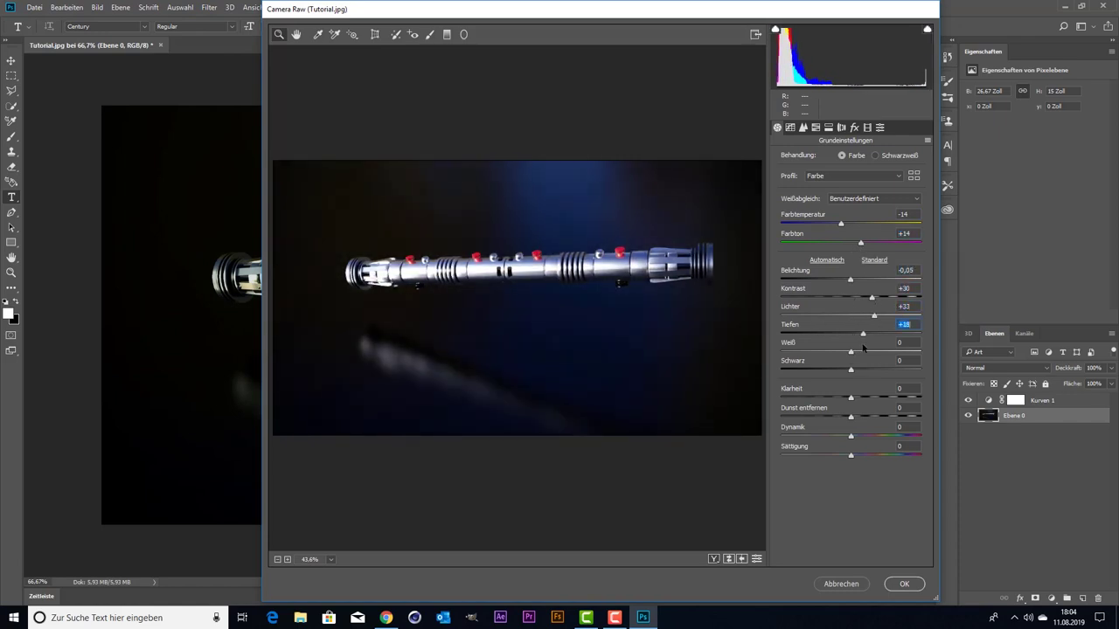
pyautogui.moveTo(851, 419); pyautogui.dragTo(852, 419)
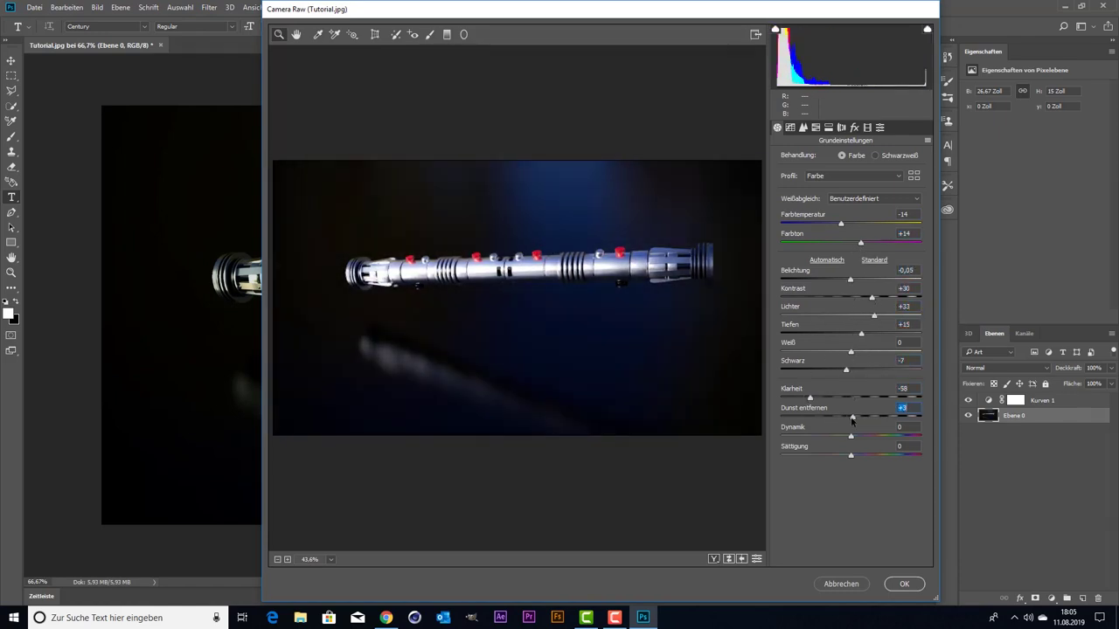
pyautogui.press('Return')
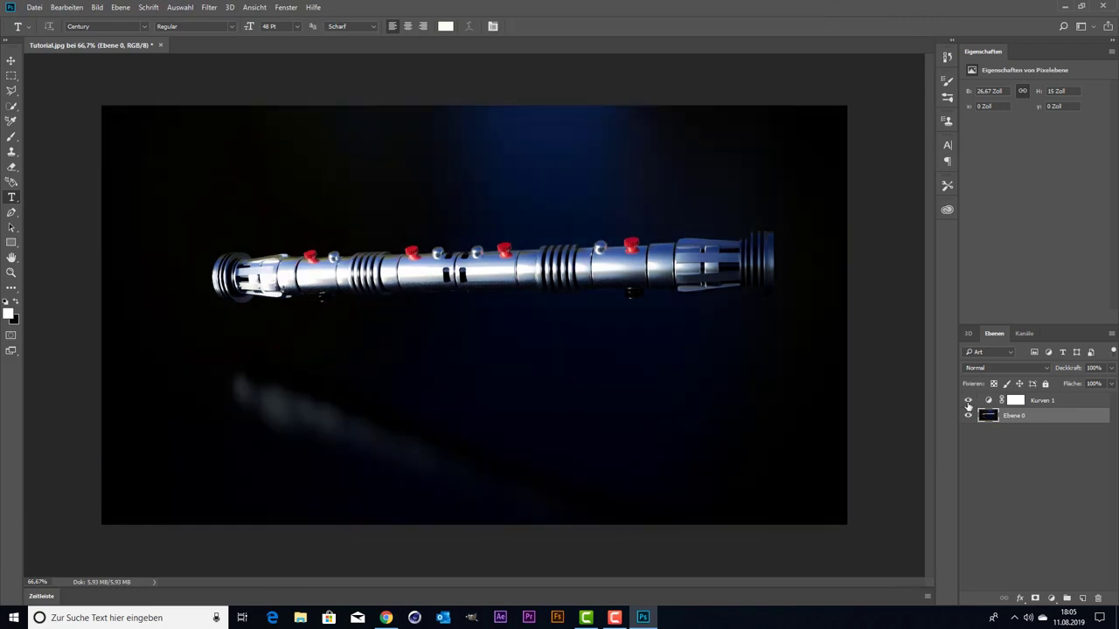
pyautogui.hotkey('ctrl', 'shift', 's')
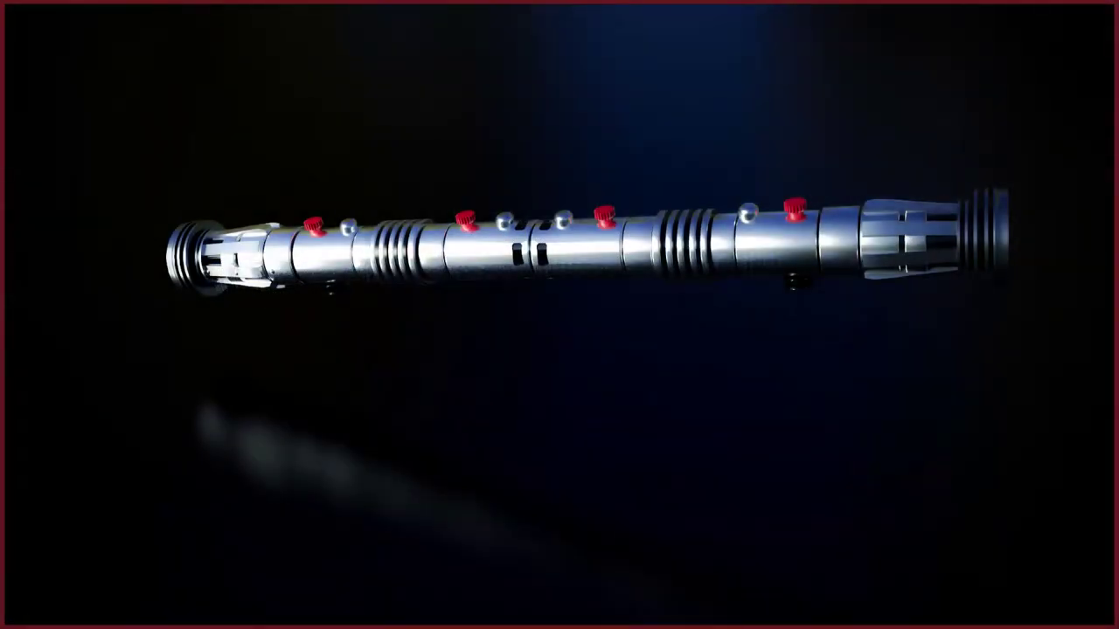